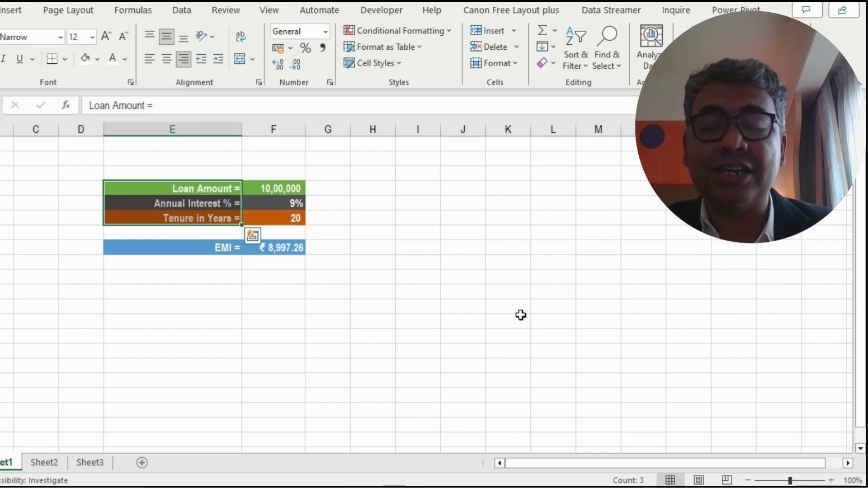
Left-align the Loan Amount, Annual Interest % and Tenure in Years labels and auto-fit column E to its contents
left_click(149, 59)
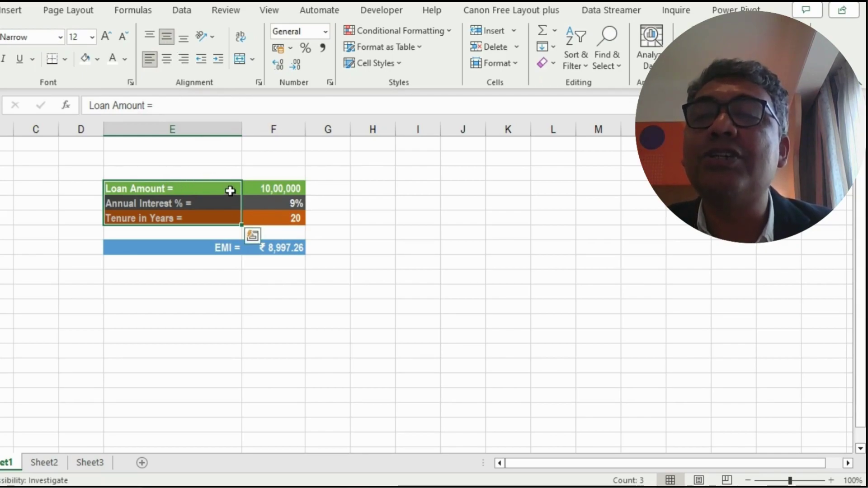
double_click(240, 129)
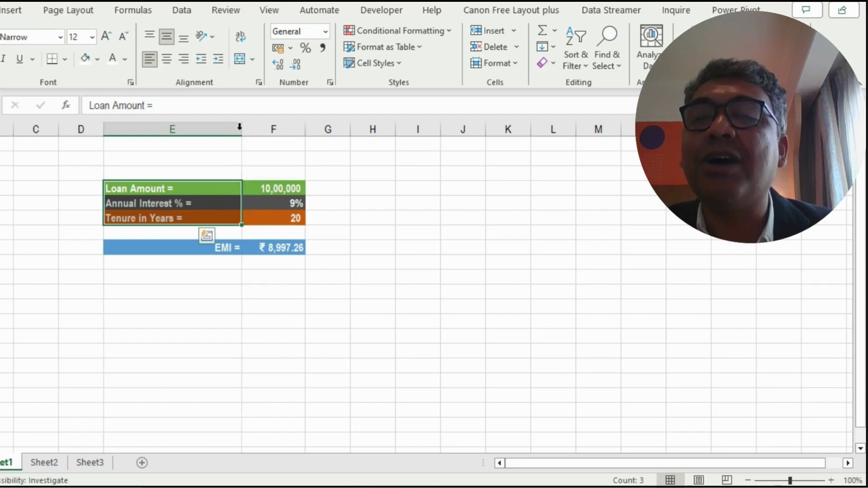
Try to line up the equals signs by padding the Loan Amount and Tenure in Years labels with spaces, and widen column E
double_click(169, 190)
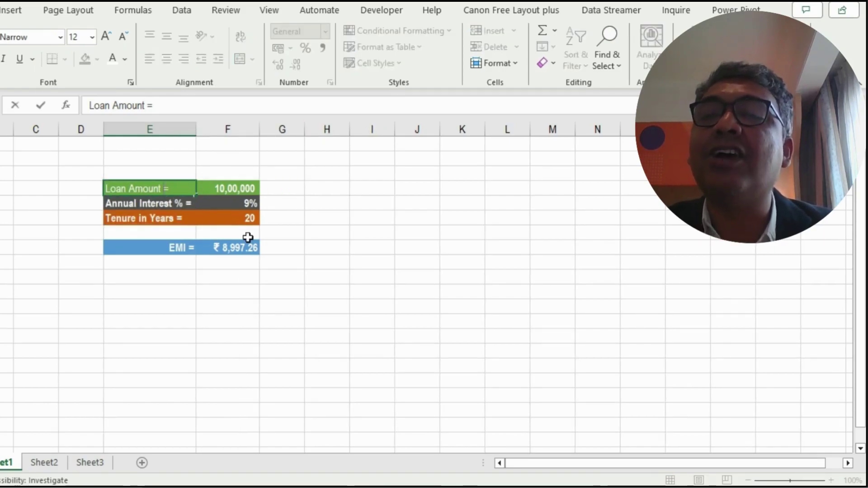
key("ctrl+b")
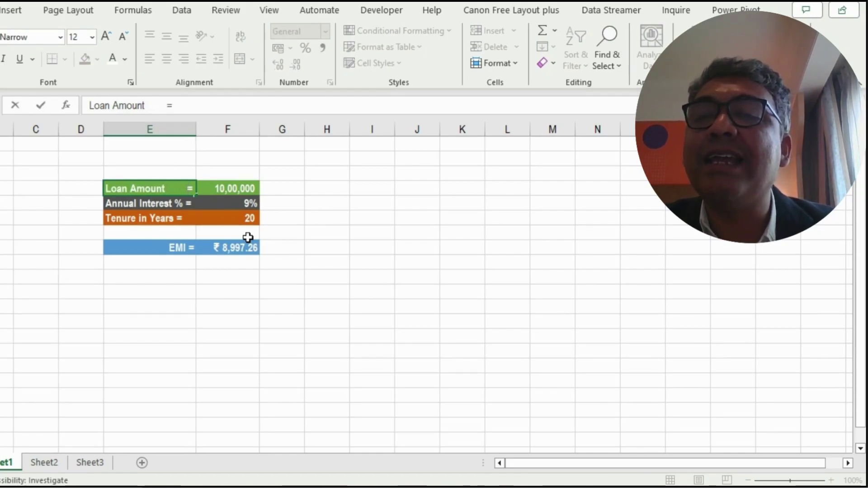
left_click(175, 218)
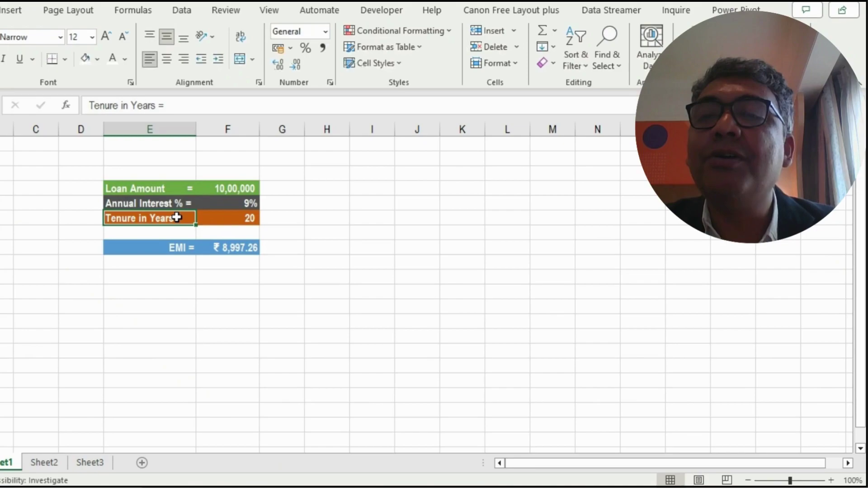
double_click(176, 218)
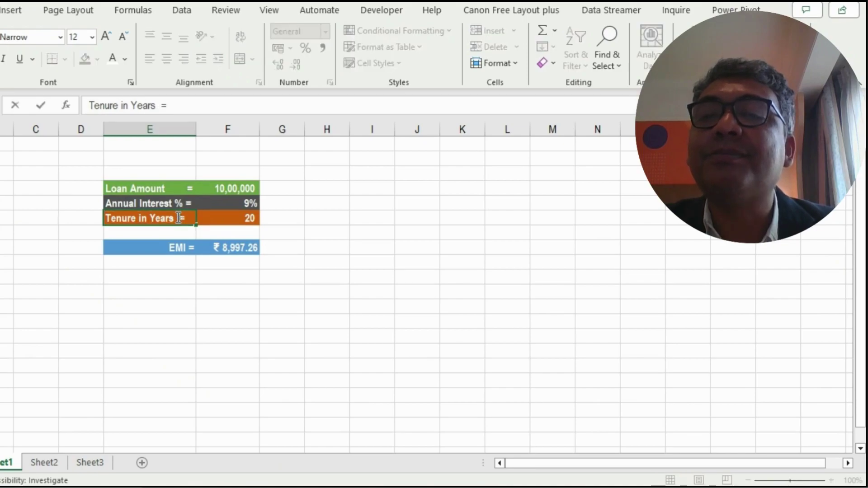
key("Return")
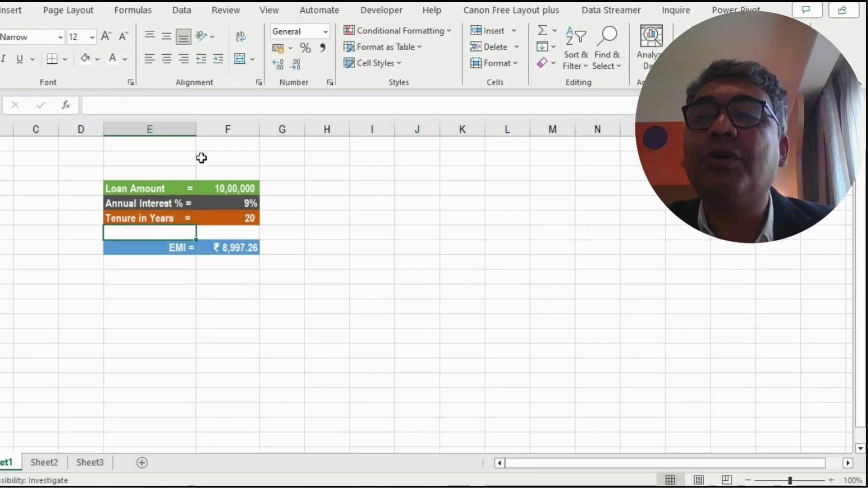
left_click_drag(195, 131, 294, 151)
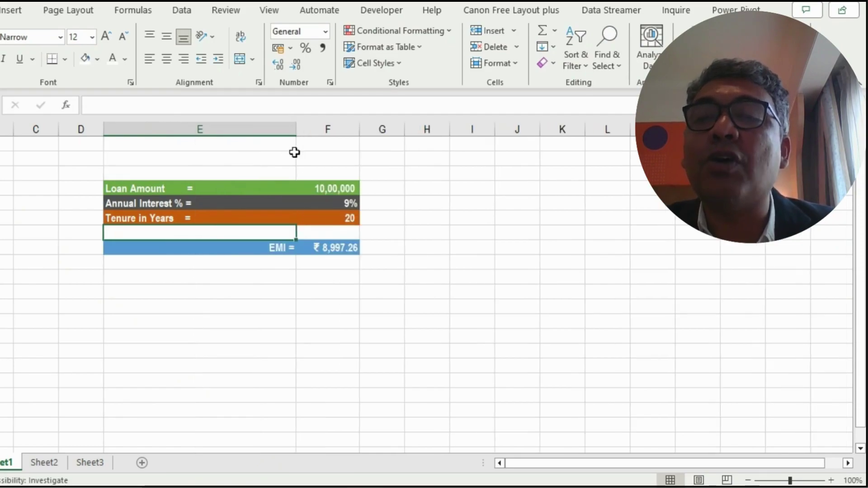
Apply the custom number format "@* =" to the three label cells from Loan Amount to Tenure in Years
left_click(186, 185)
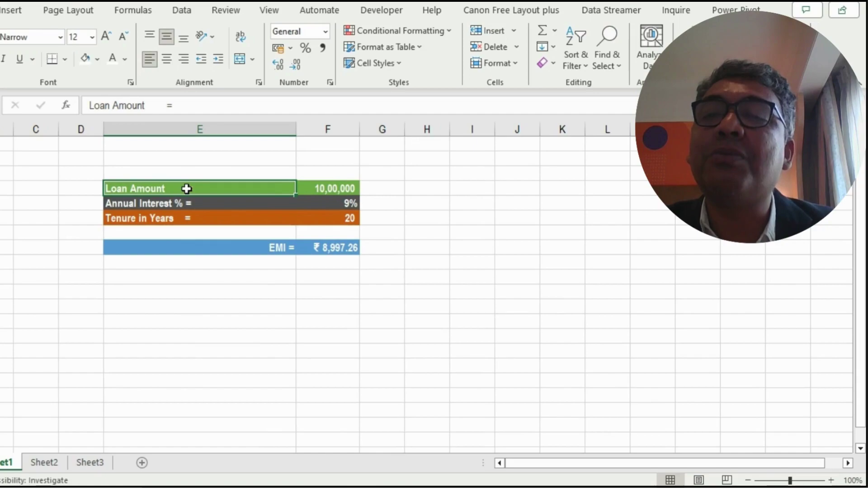
left_click_drag(186, 189, 189, 225)
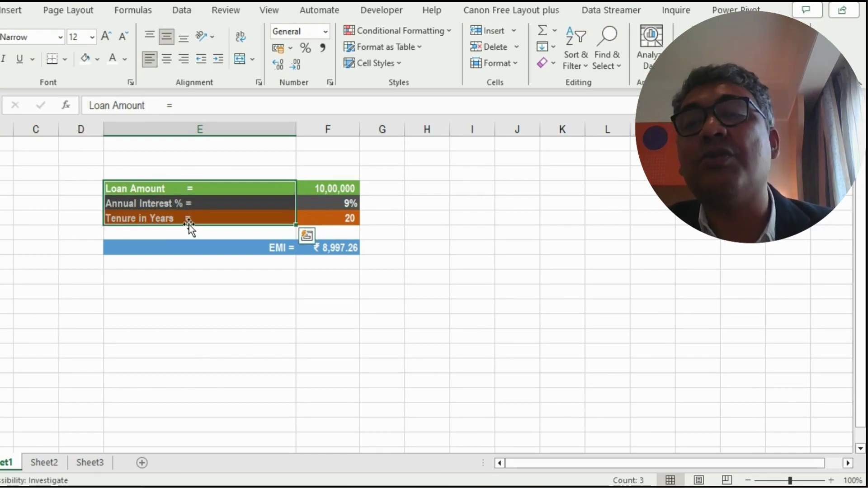
right_click(234, 209)
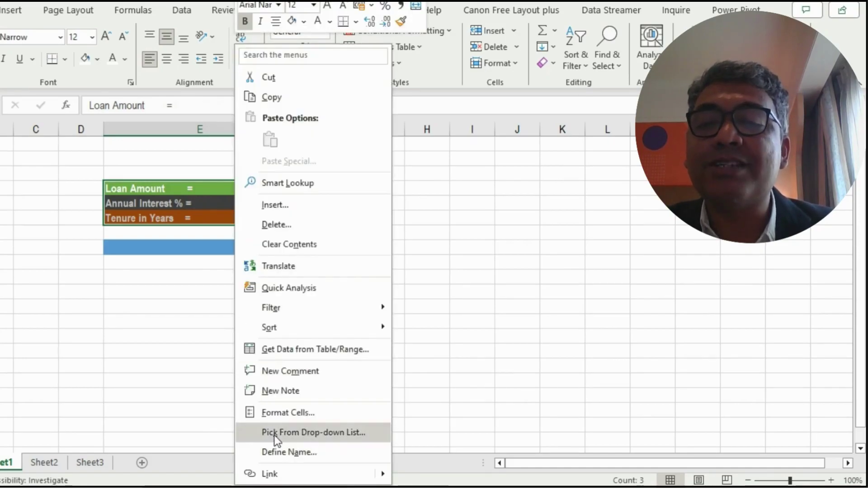
left_click(283, 413)
left_click_drag(221, 147, 519, 59)
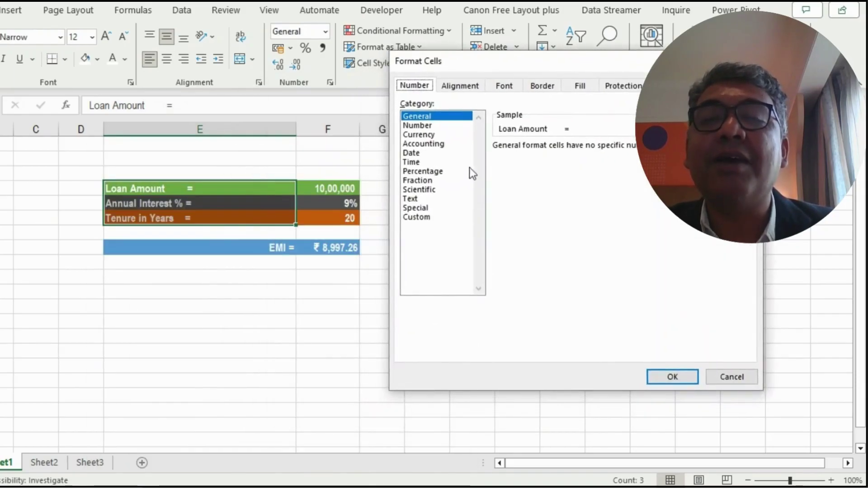
left_click(425, 217)
left_click(503, 173)
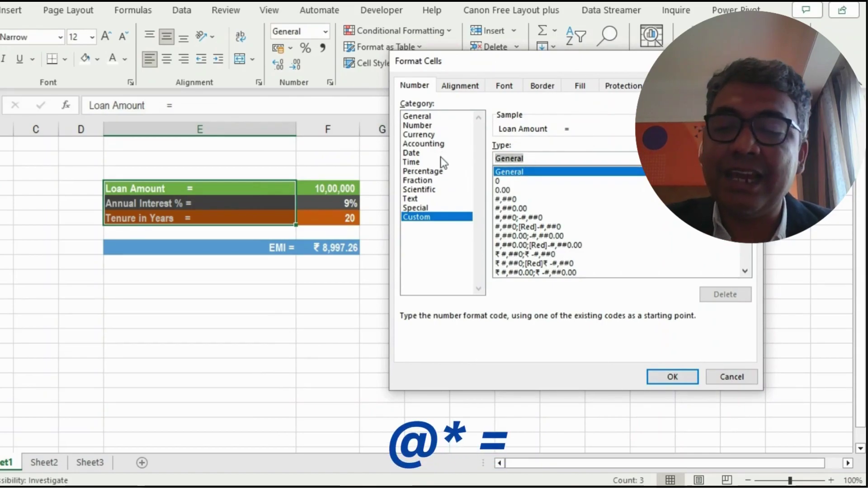
type("@")
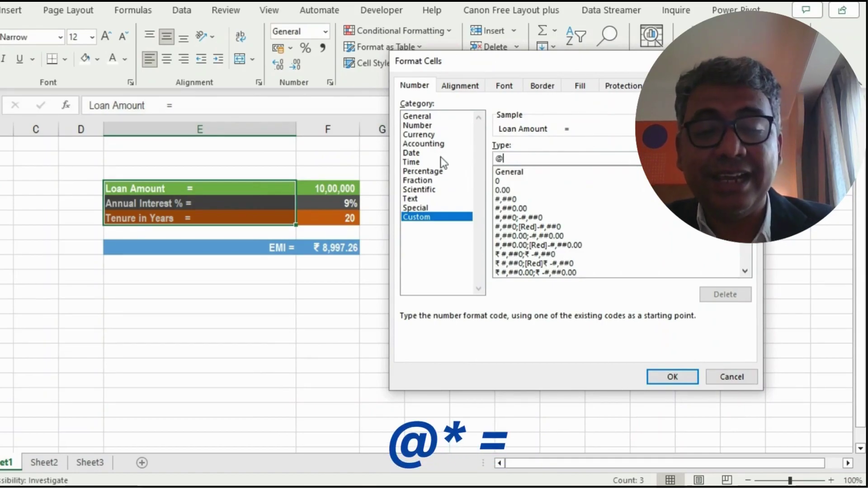
type("*")
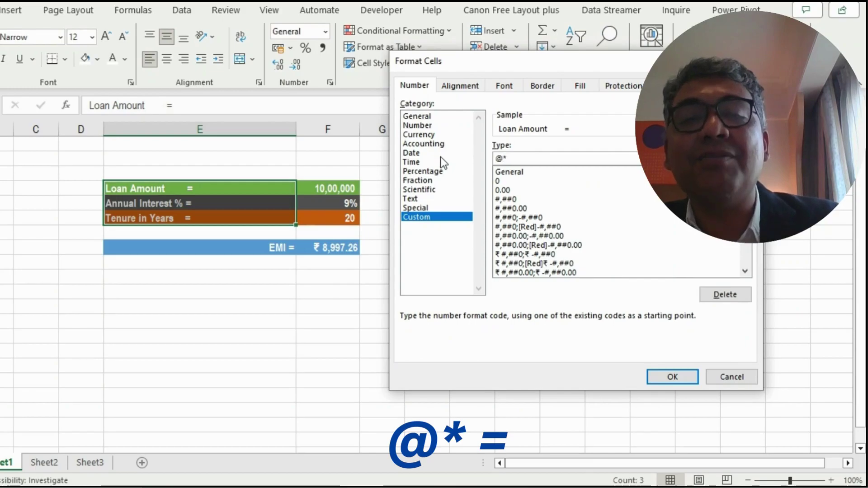
type(" =")
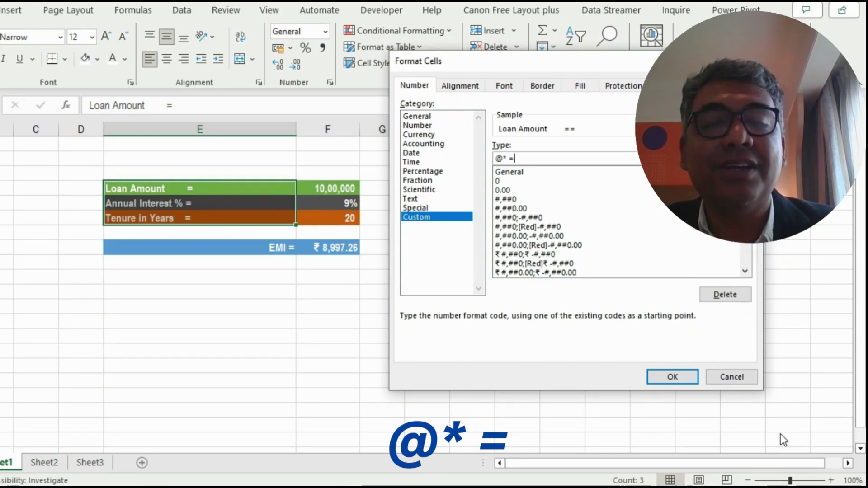
left_click(665, 378)
Remove the manually entered equals signs from the Loan Amount, Annual Interest % and Tenure in Years labels
double_click(209, 188)
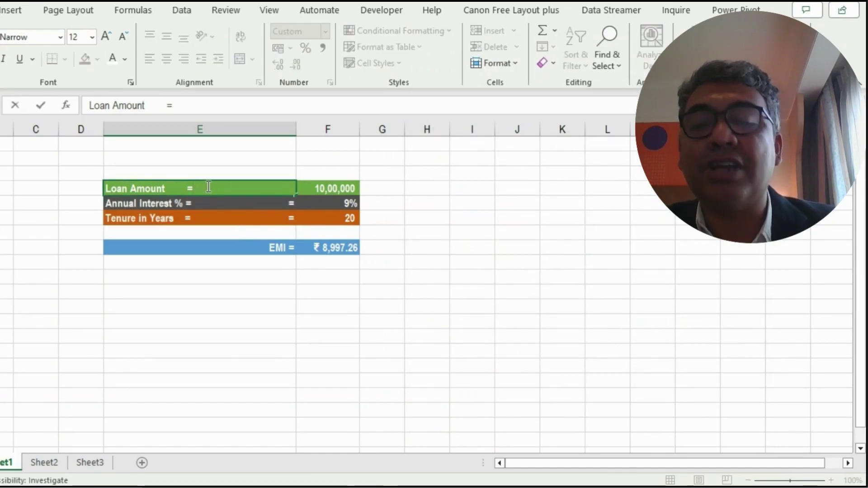
key("BackSpace")
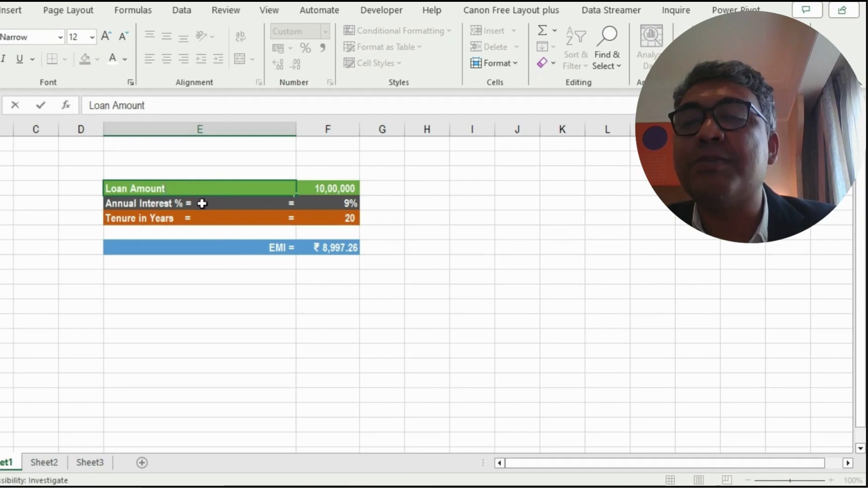
left_click(203, 204)
double_click(203, 204)
key("BackSpace")
key("BackSpace")
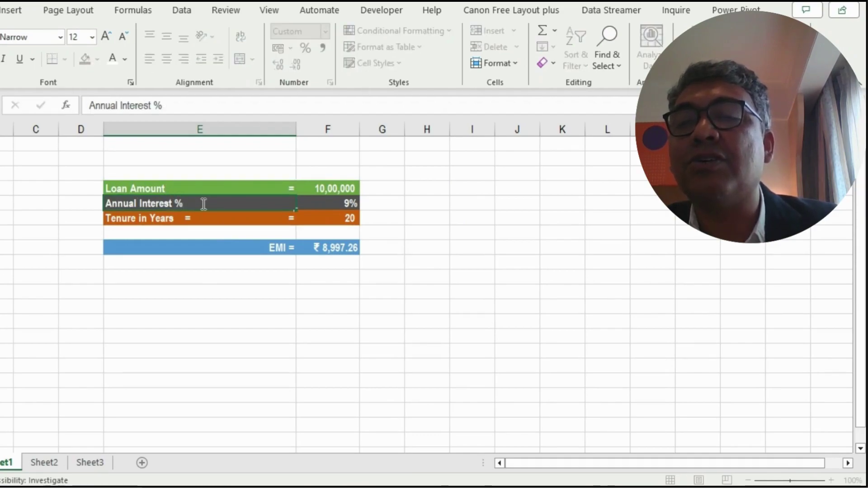
key("Return")
key("F2")
key("BackSpace")
key("BackSpace")
key("BackSpace")
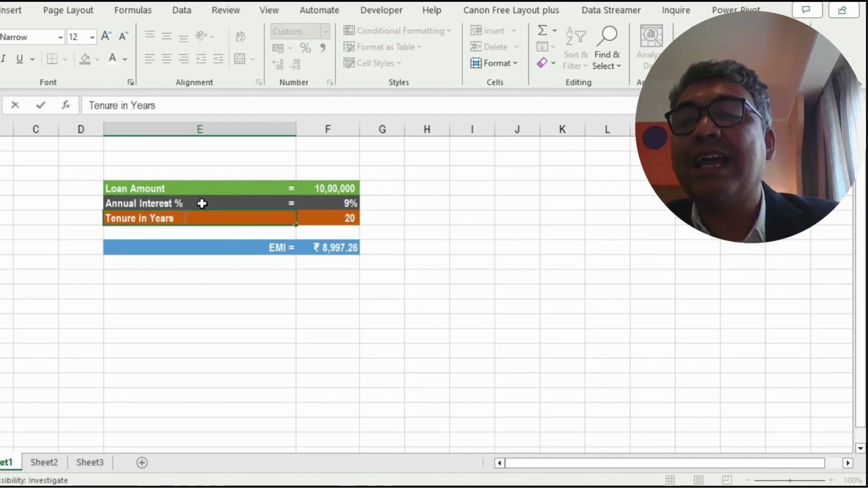
key("Return")
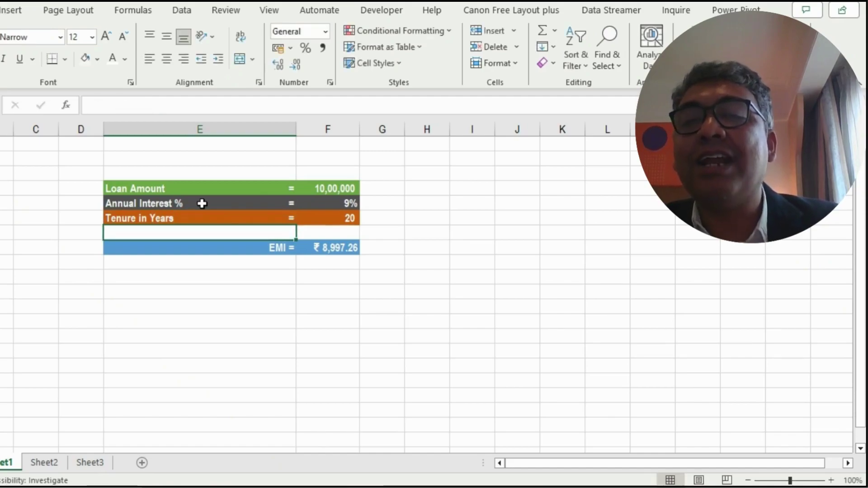
Select the three label cells and narrow column E to test the equals-sign alignment
left_click_drag(285, 188, 283, 219)
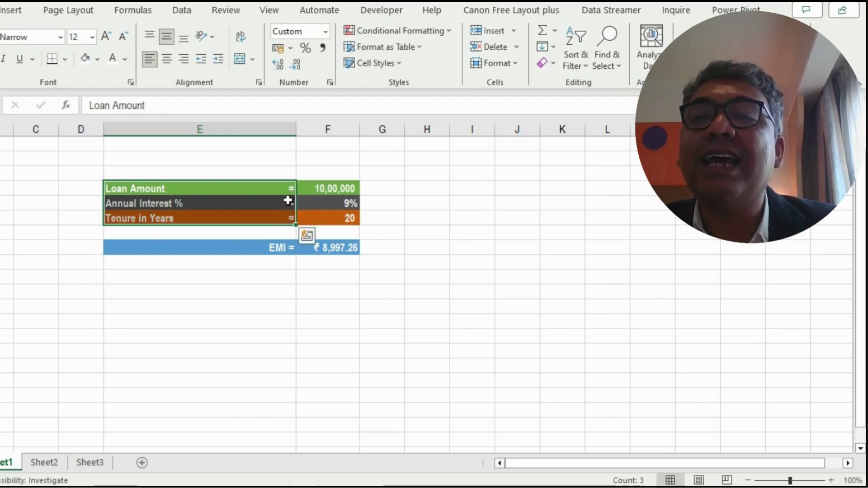
left_click_drag(294, 134, 221, 143)
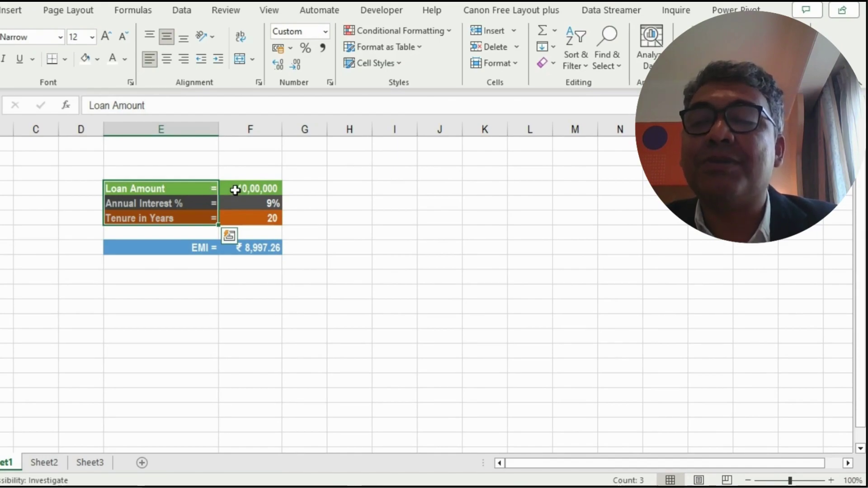
left_click(232, 189)
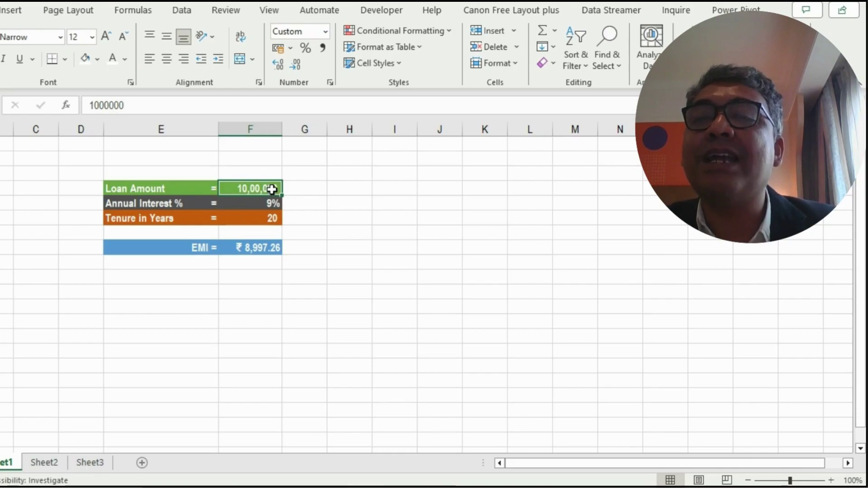
left_click(259, 206)
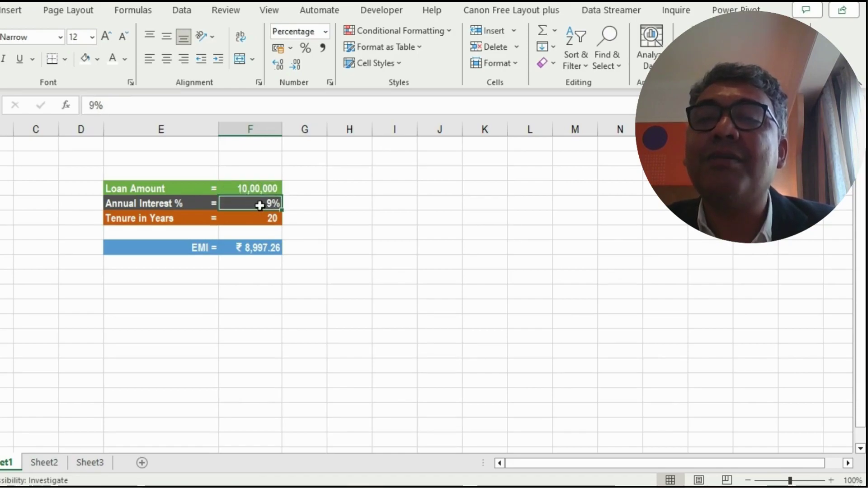
left_click(266, 218)
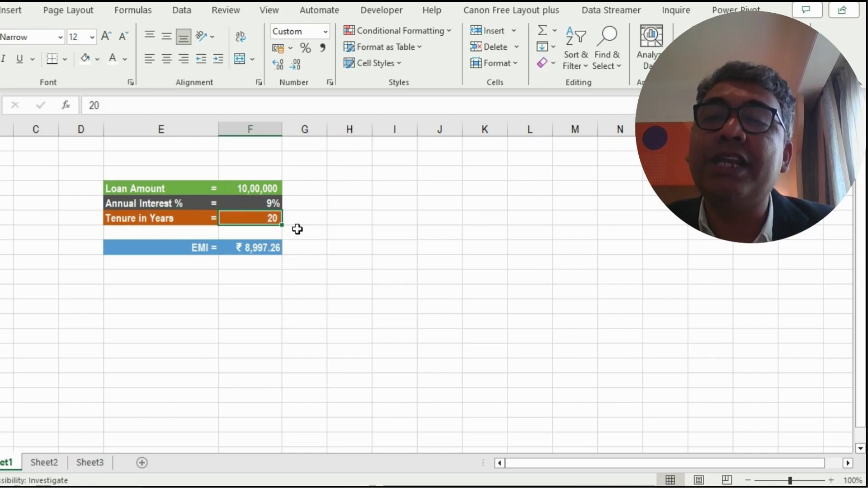
Try to add the prefix "Rs. " directly in front of the loan amount value in column F
left_click(266, 183)
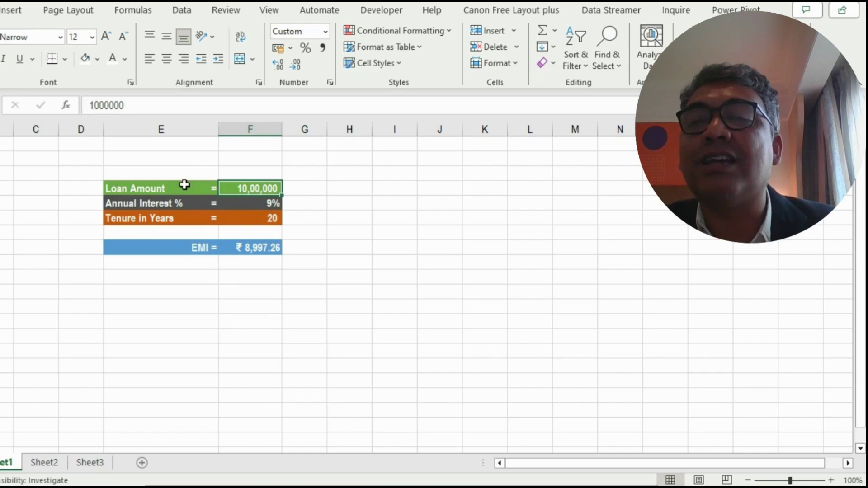
double_click(235, 188)
type("Rs.")
key("Return")
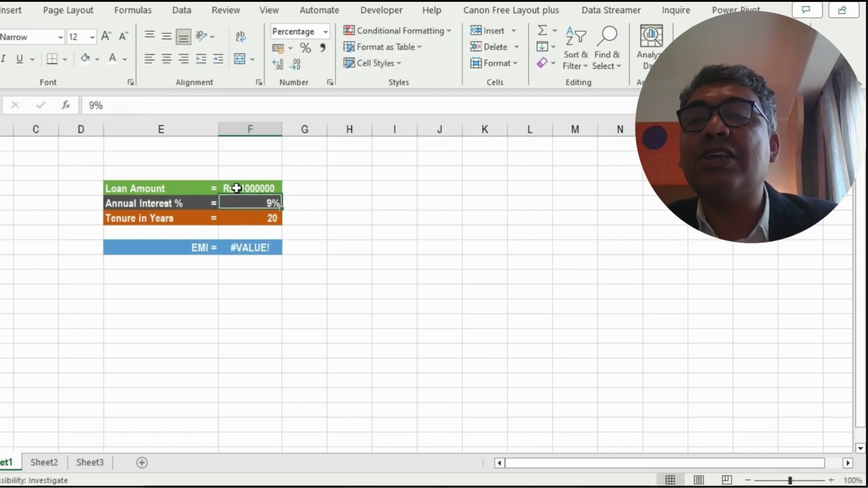
left_click(230, 188)
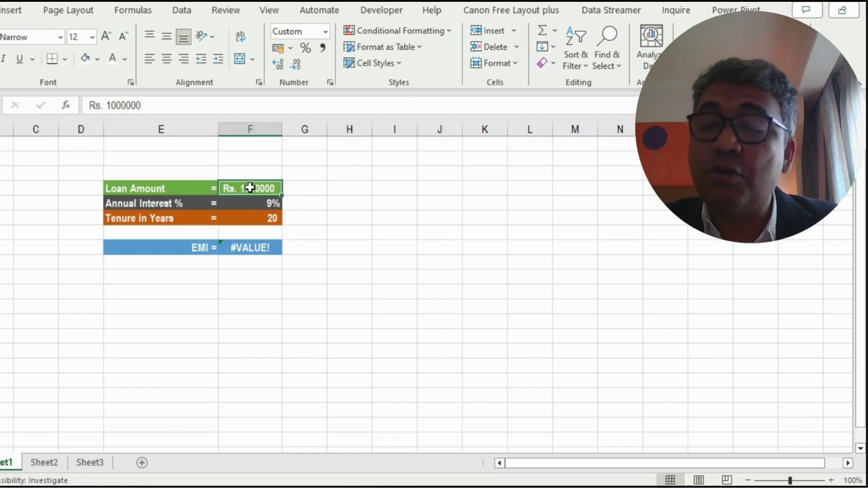
Remove the "Rs. " prefix from the loan amount cell so that it holds only 1000000
double_click(250, 187)
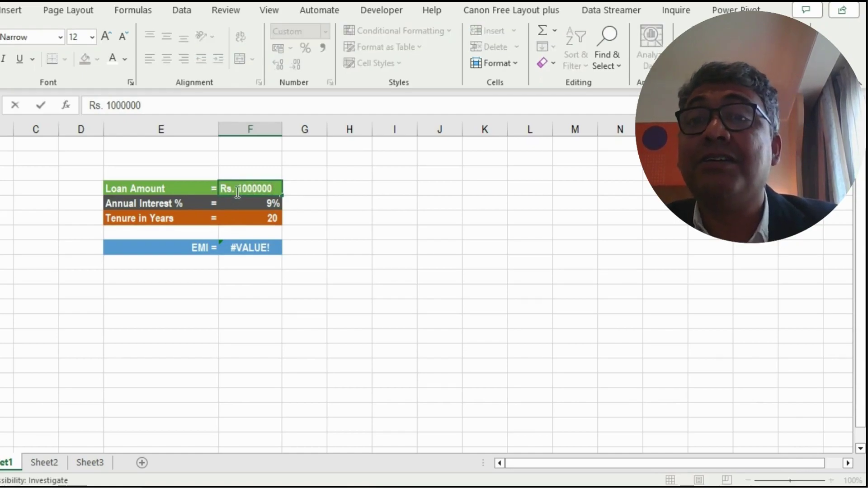
left_click(240, 189)
key("BackSpace")
key("BackSpace")
key("BackSpace")
key("BackSpace")
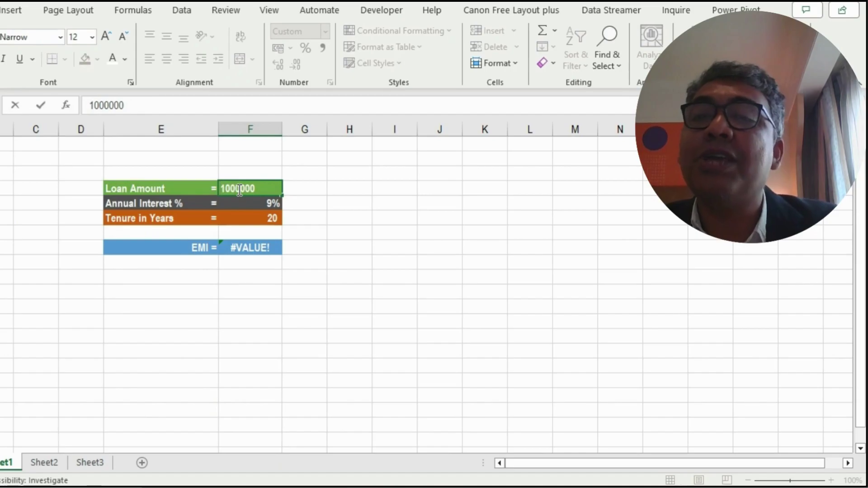
key("ctrl+Return")
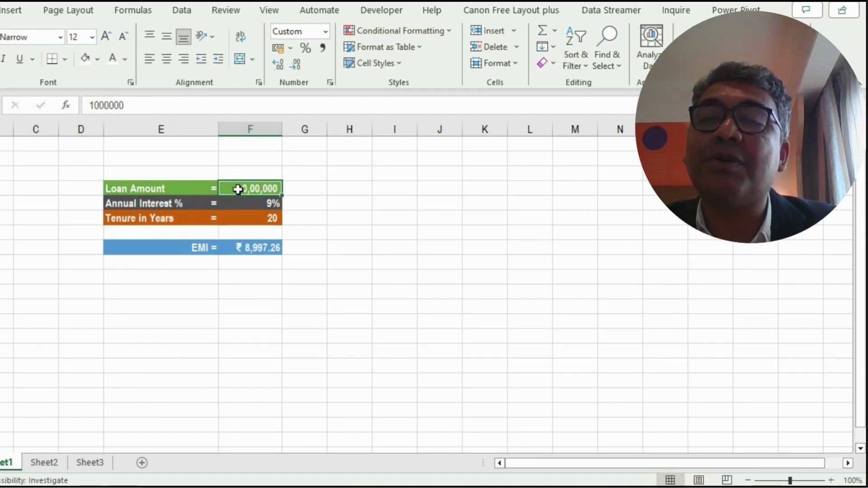
Choose the custom number format code 0 as the base format for the loan amount value
right_click(238, 190)
left_click(307, 416)
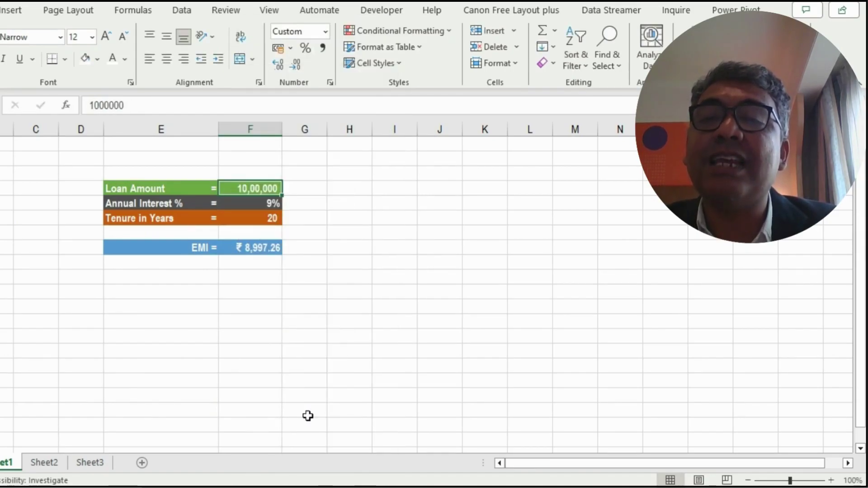
left_click(160, 309)
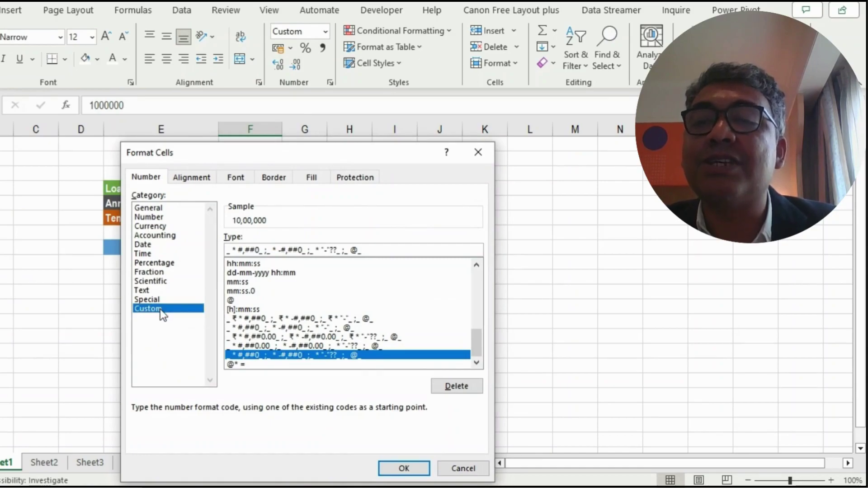
left_click_drag(481, 335, 322, 264)
left_click_drag(482, 346, 475, 259)
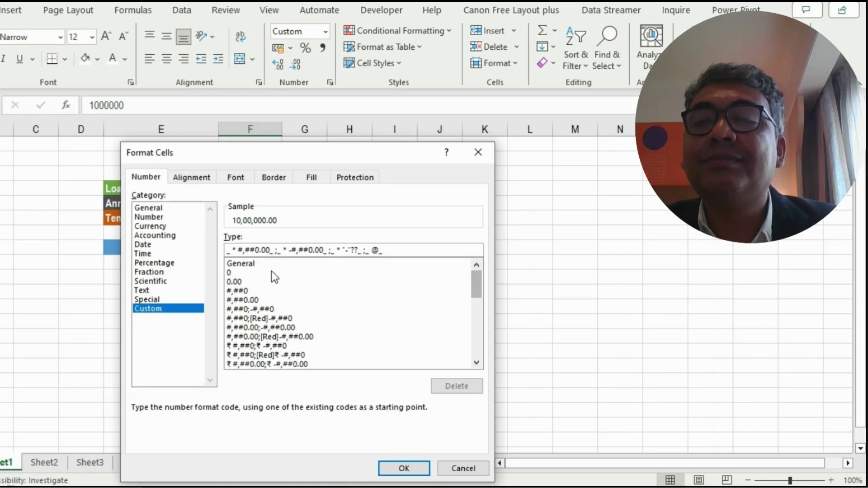
left_click(239, 282)
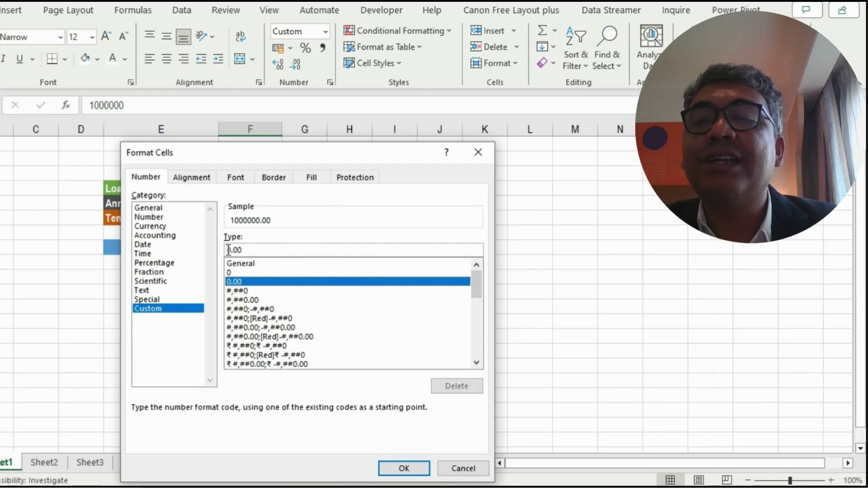
left_click(230, 273)
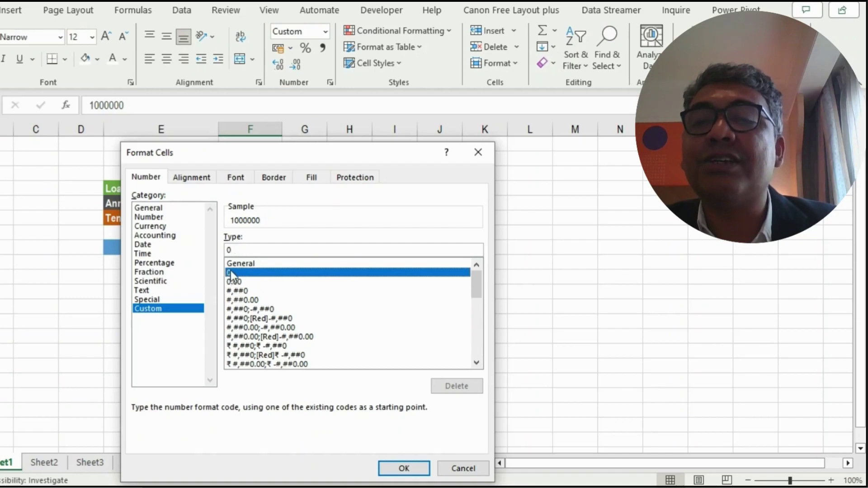
Add the quoted prefix Rs. to make the format code "Rs." 0 and apply it to the loan amount value
left_click_drag(307, 151, 612, 79)
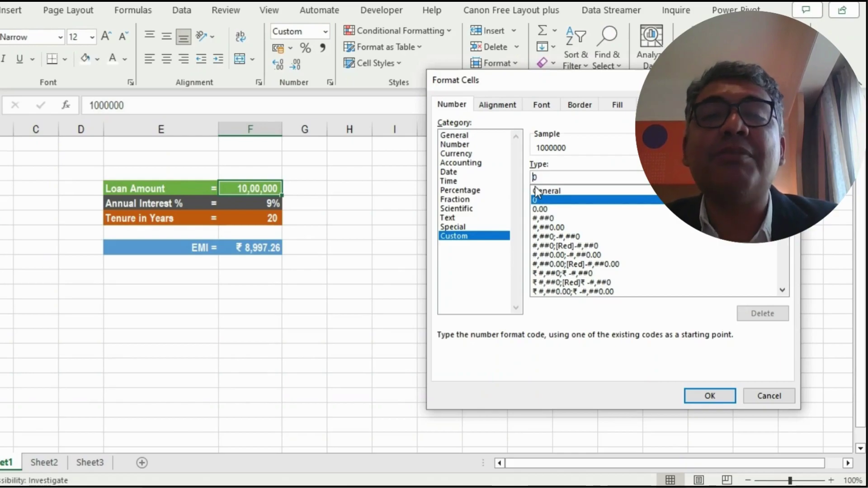
type("\"")
left_click_drag(560, 80, 152, 96)
type("Rs")
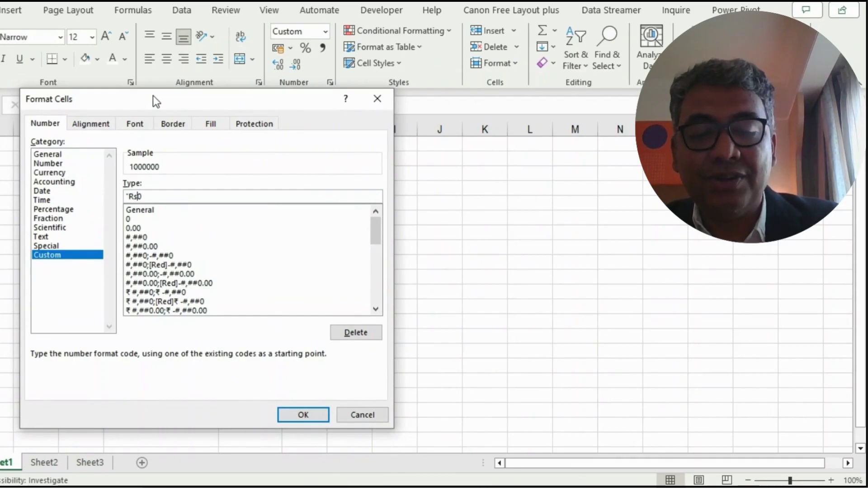
type(".\"")
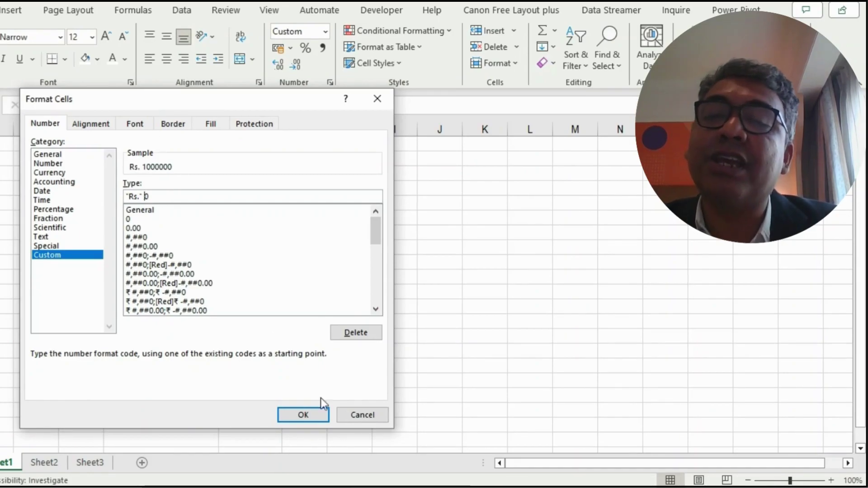
left_click(311, 420)
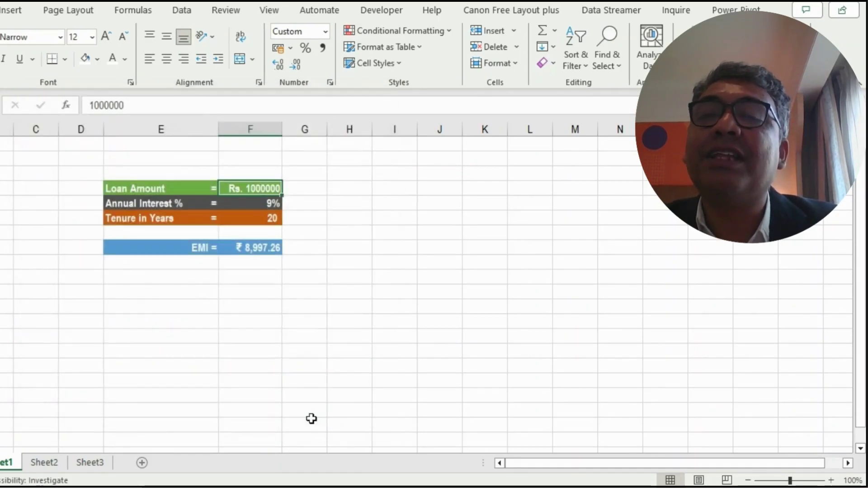
Give the loan amount value the custom number format "Rs." #,##0 so it shows the prefix with thousands separators
right_click(264, 190)
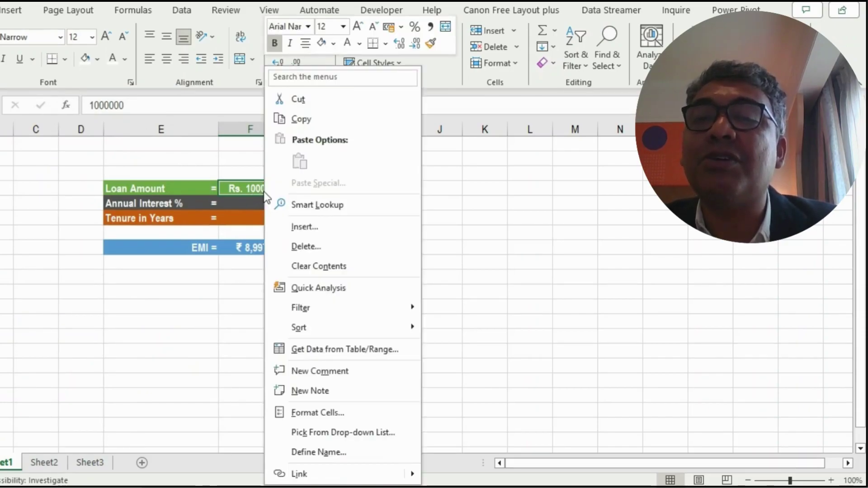
left_click(312, 410)
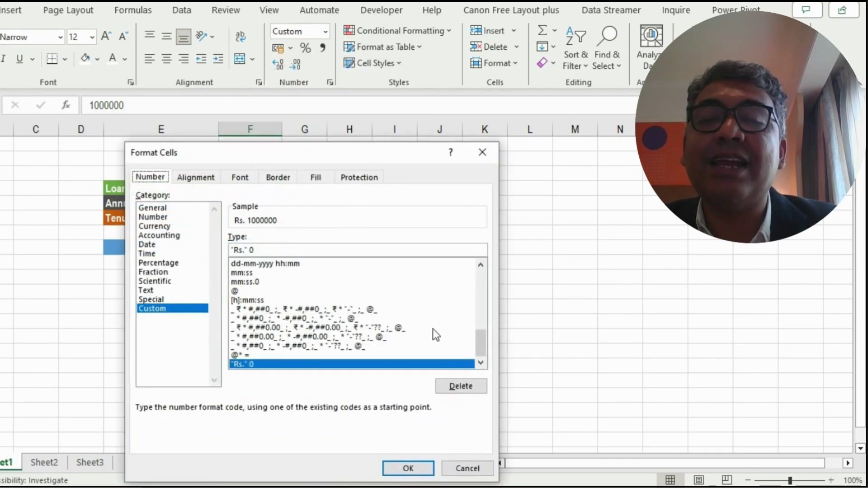
left_click_drag(479, 343, 479, 245)
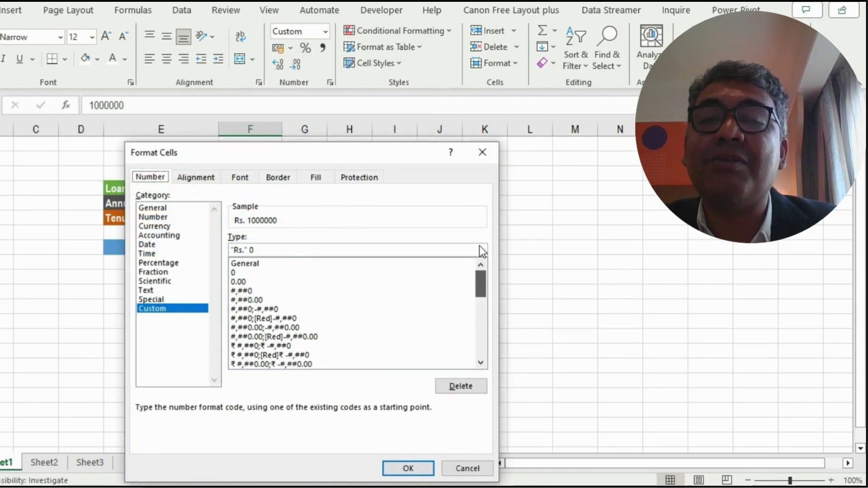
left_click(245, 292)
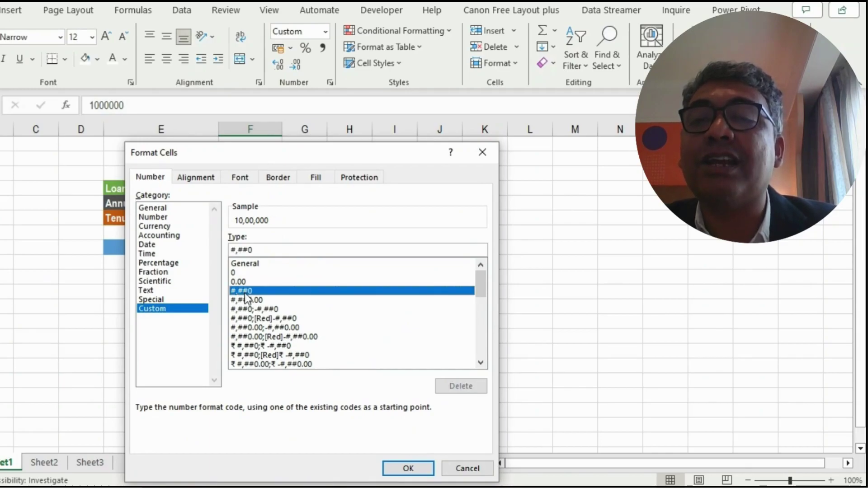
left_click(235, 250)
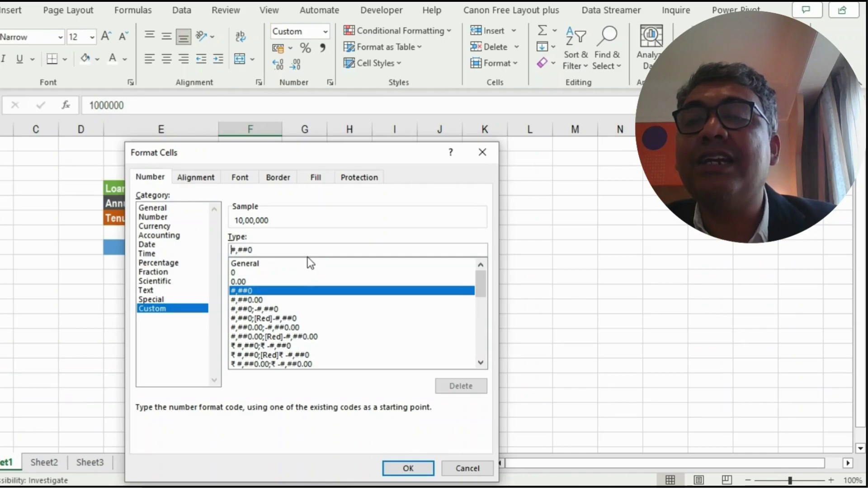
type("\"R")
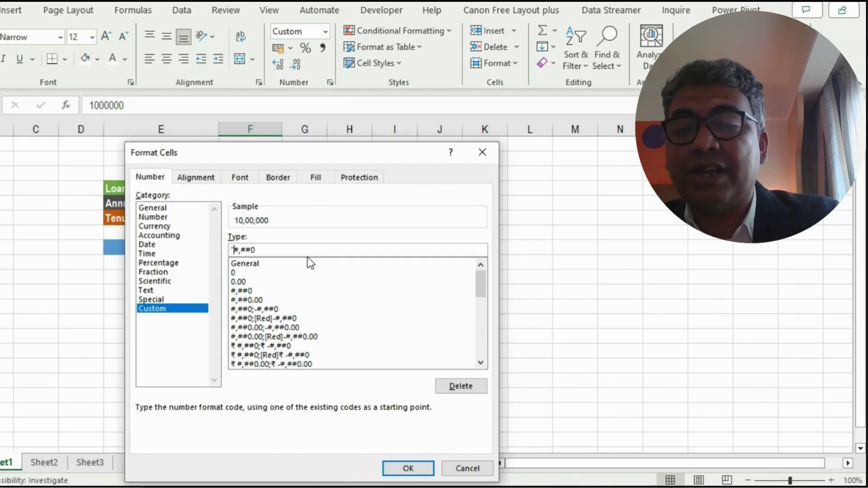
type("s.")
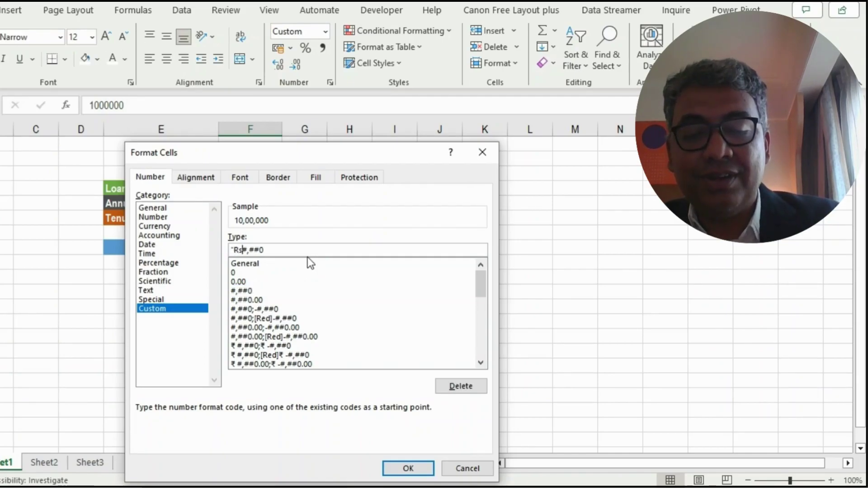
type("\"")
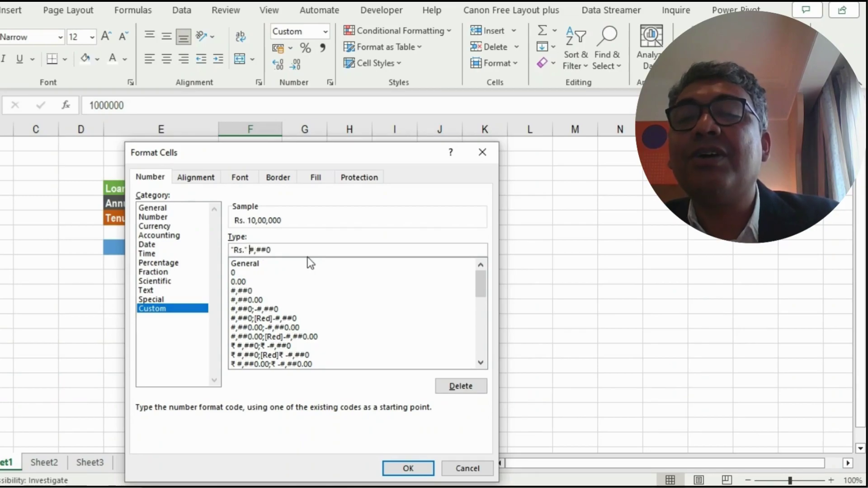
left_click(412, 471)
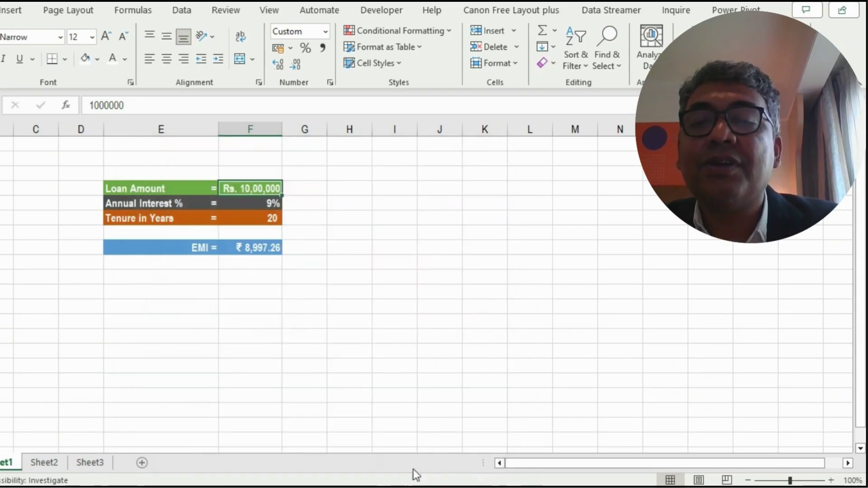
Choose the custom number format code 0 as the base format for the Tenure in Years value
left_click(232, 219)
left_click(349, 240)
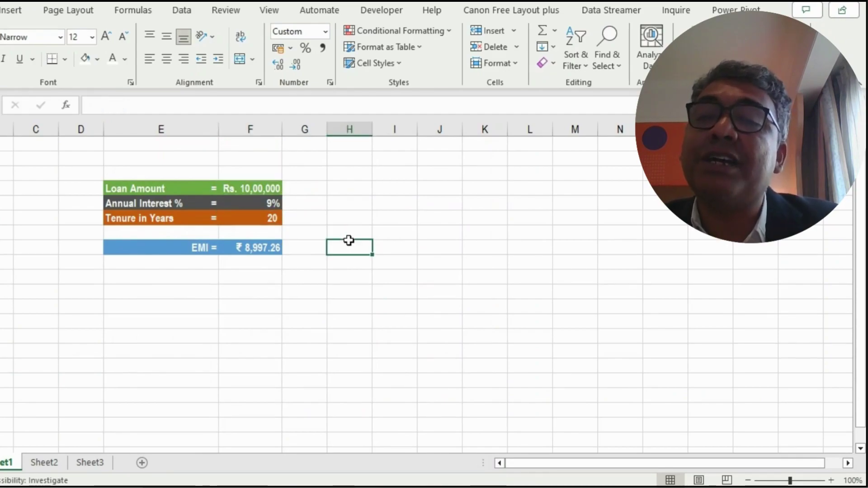
left_click(238, 221)
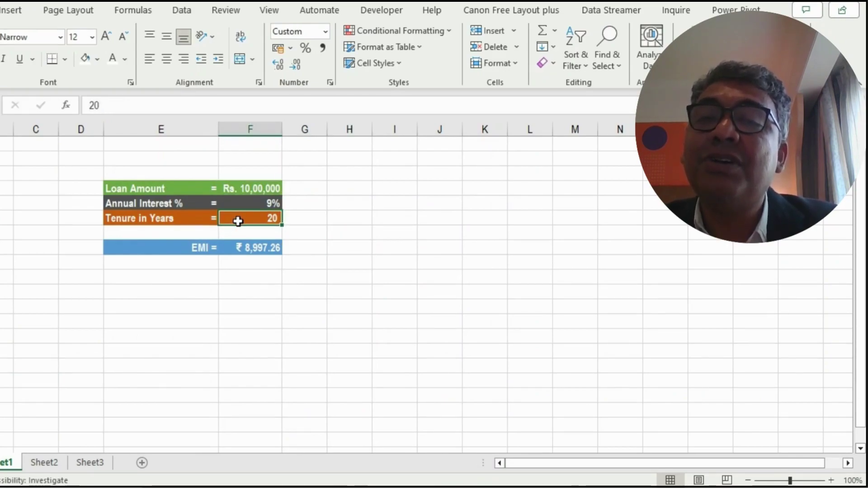
right_click(238, 222)
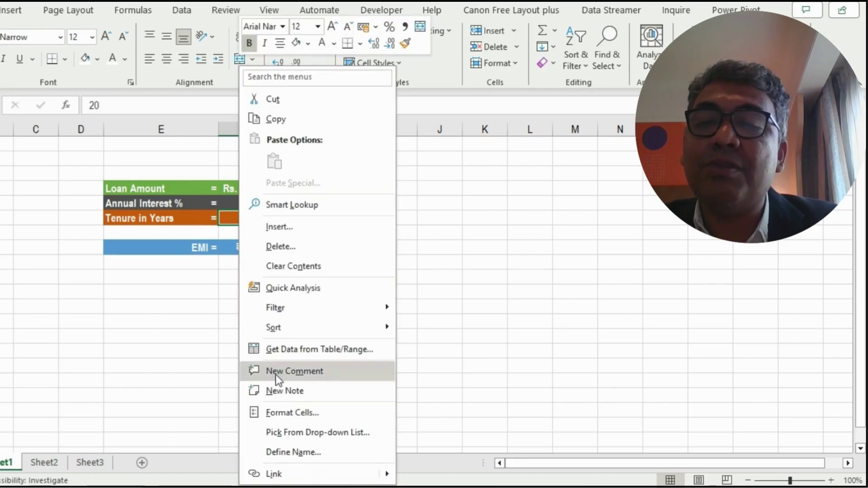
left_click(271, 413)
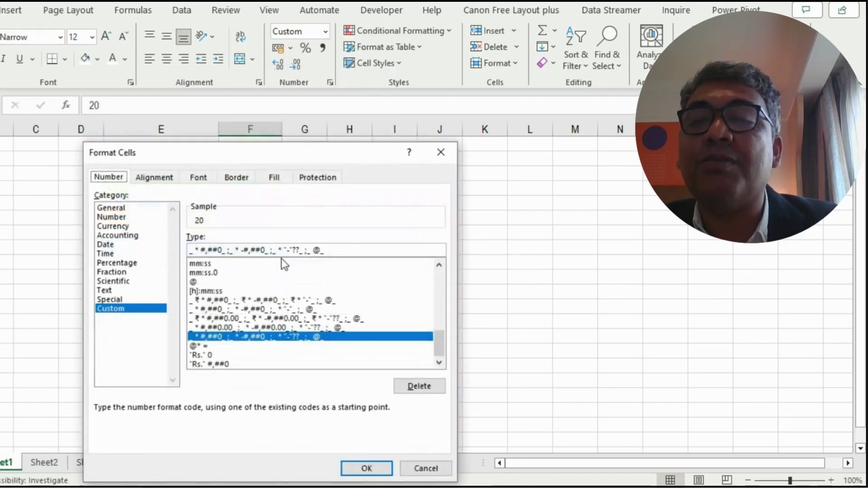
left_click_drag(438, 346, 442, 249)
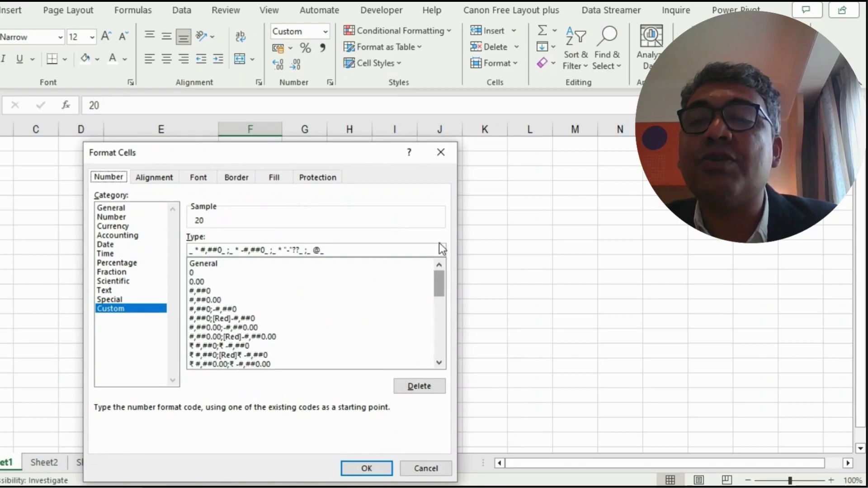
left_click(195, 273)
Extend the tenure format code to 0" Years" and apply it to the cell
left_click(201, 251)
type("\" Yesr")
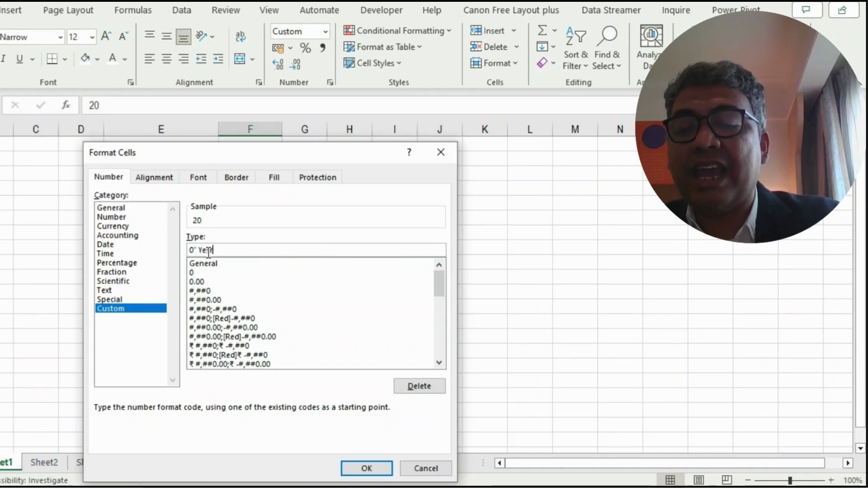
type("\"")
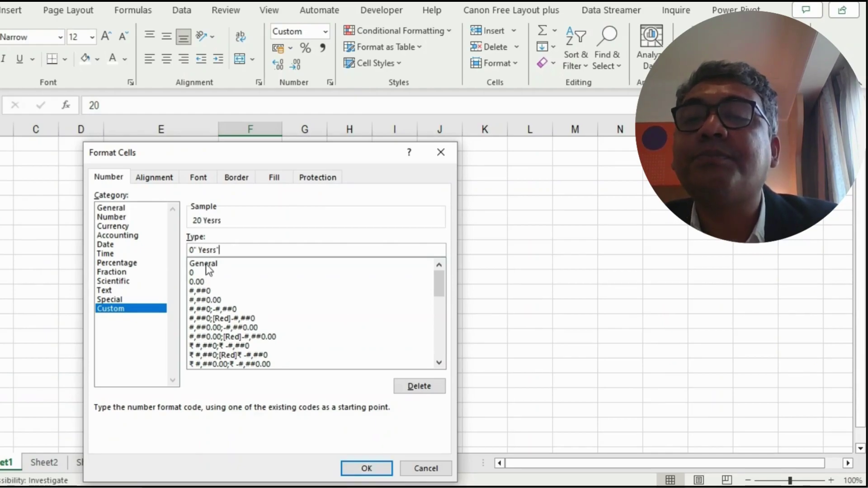
left_click(210, 250)
key("BackSpace")
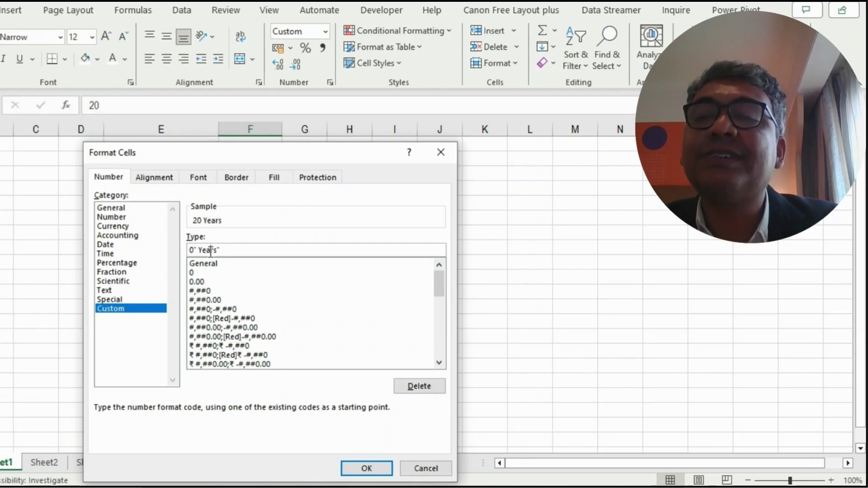
left_click(368, 468)
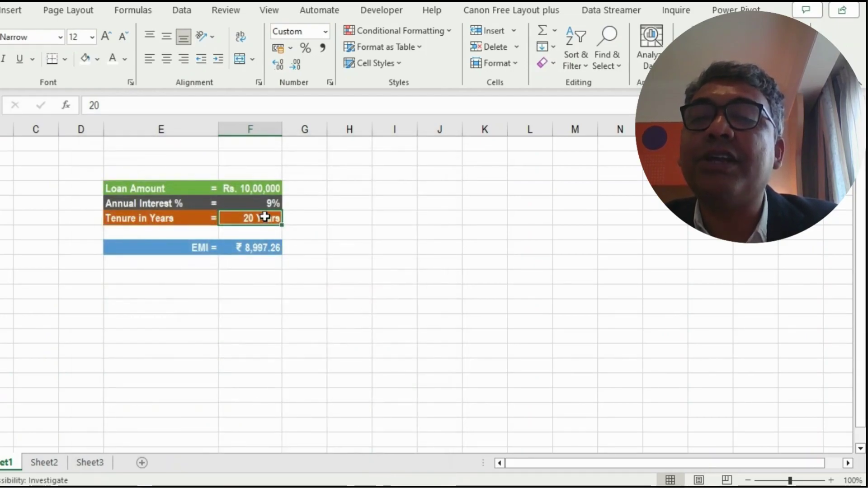
Inspect the underlying contents of the EMI, tenure and loan amount value cells
left_click(259, 249)
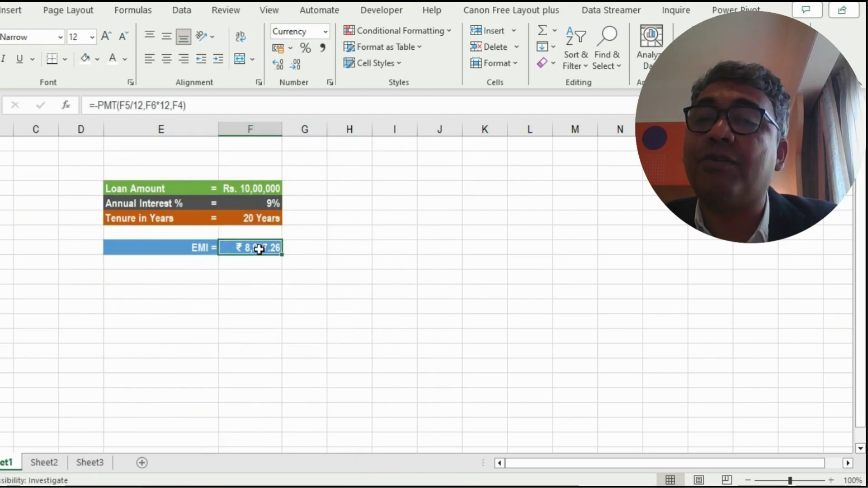
left_click(252, 218)
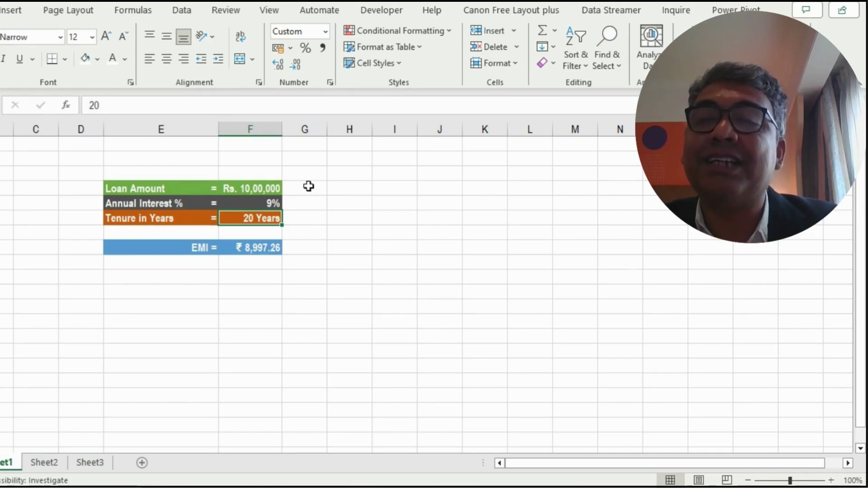
left_click(274, 188)
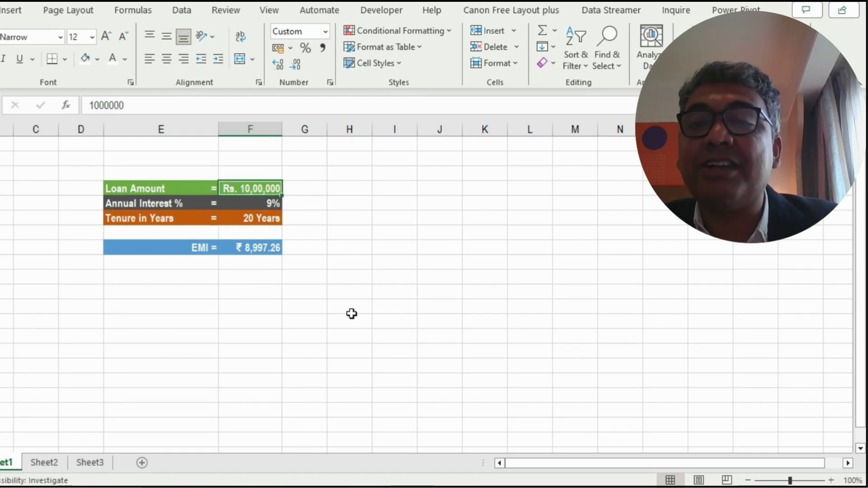
Enter the numbers 5, 6, 7, 8 and 9 down cells F11 to F15 below the EMI table
left_click(236, 299)
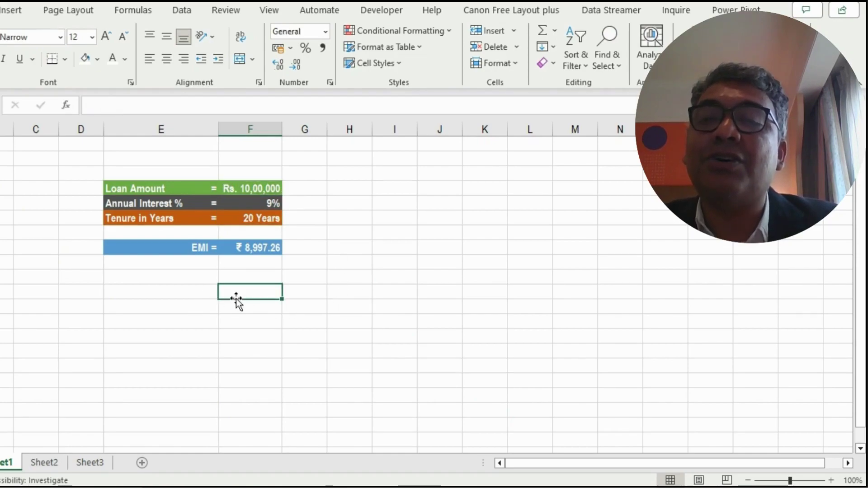
type("5")
key("Return")
type("6")
key("Return")
type("7")
key("Return")
type("8")
key("Return")
type("9")
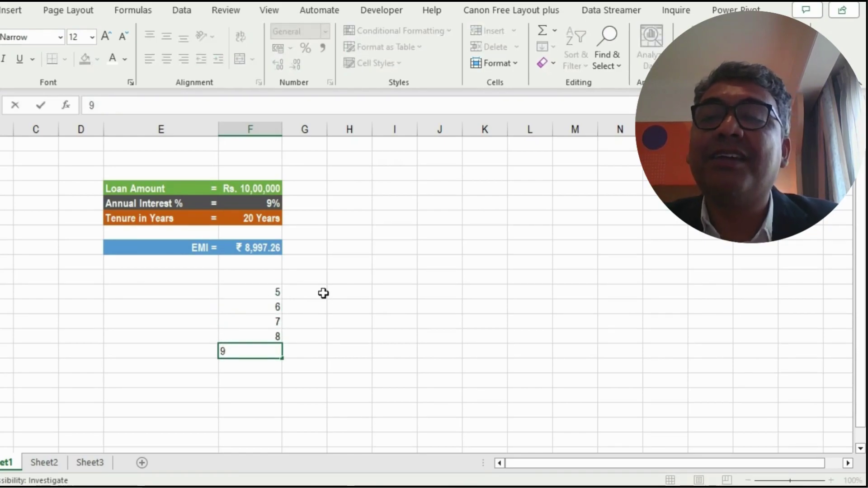
key("Up")
key("Up")
key("Up")
key("Up")
Enter the formula =POWER(F11,3) in cell G11 to cube the first number in the list
left_click(324, 293)
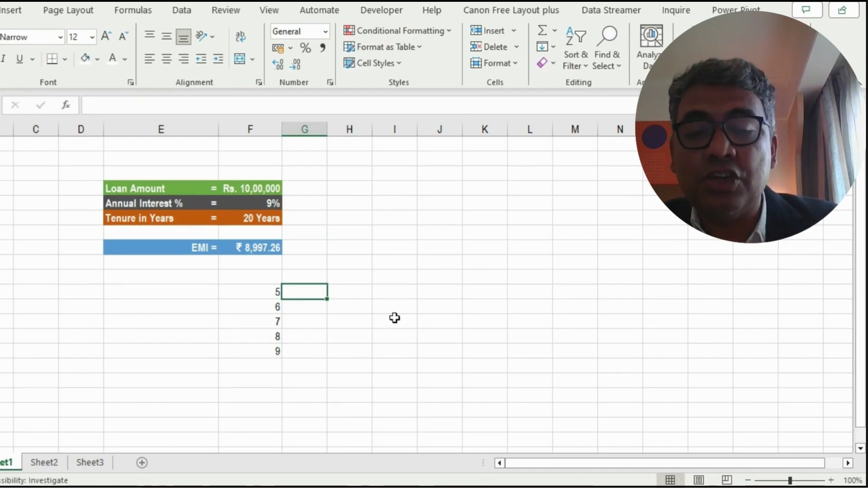
type("=power(")
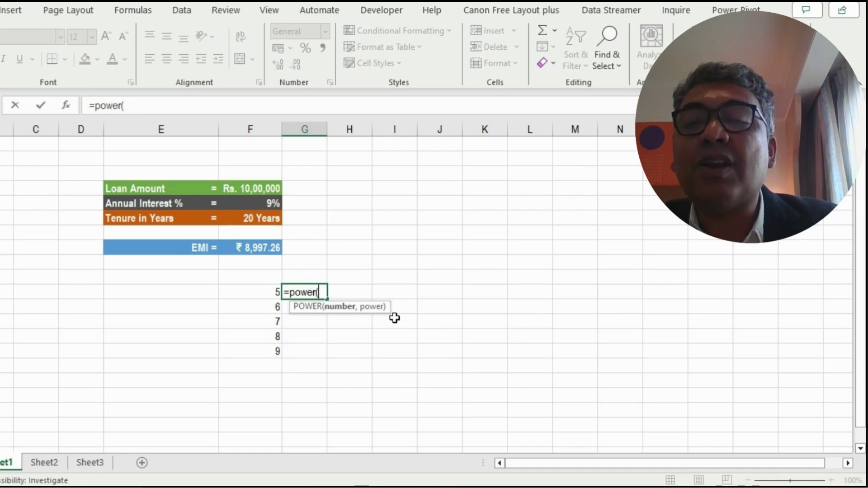
key("Left")
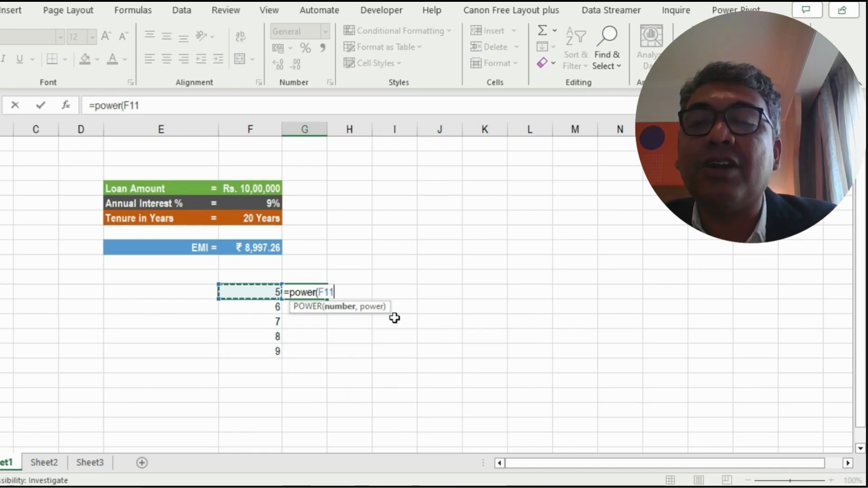
type(",3)")
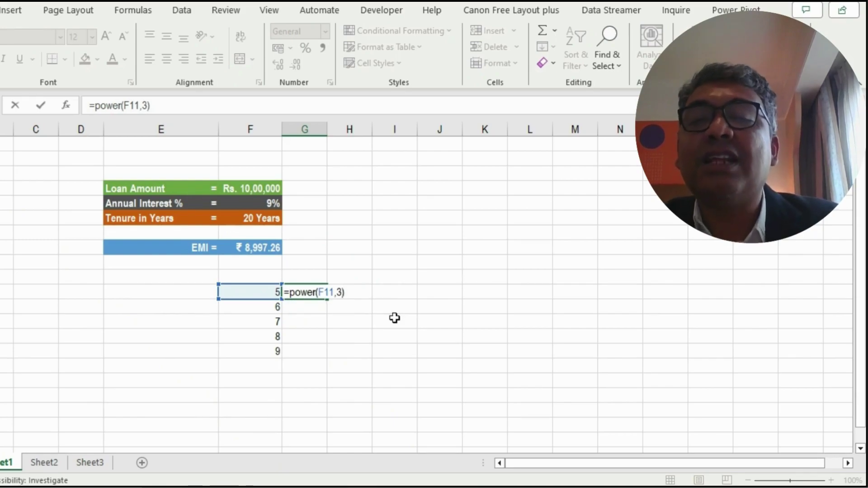
key("Return")
Copy the POWER formula from G11 down through G15
key("Up")
key("ctrl+c")
key("shift+Down")
key("shift+Down")
key("shift+Down")
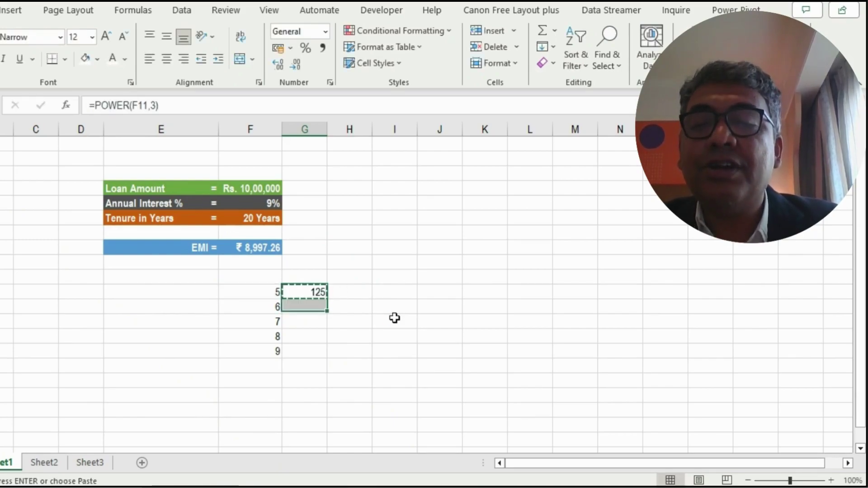
key("shift+Down")
key("ctrl+v")
key("Escape")
key("Up")
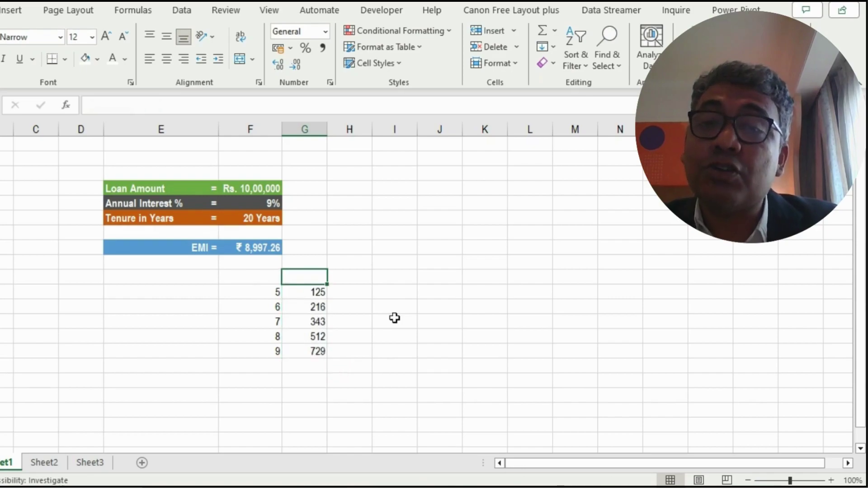
Enter the formula =F11^3 in cell H11 to cube the first number with the caret operator
key("Down")
key("Right")
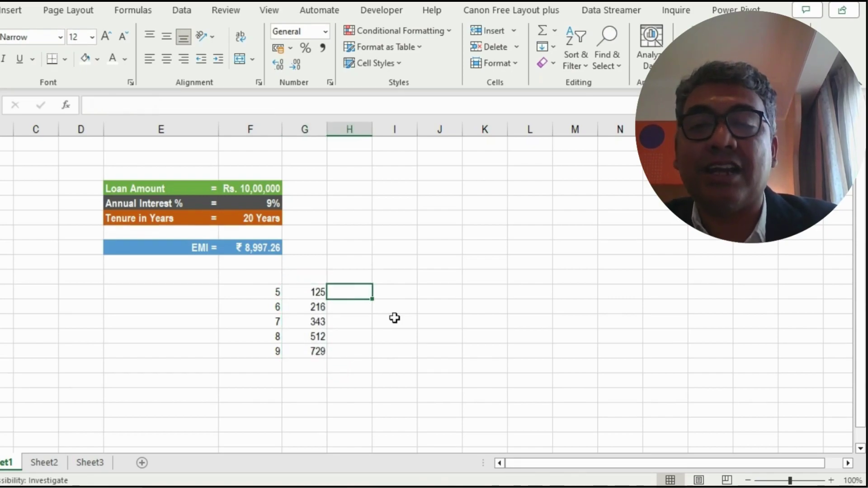
type("=")
key("Left")
key("Left")
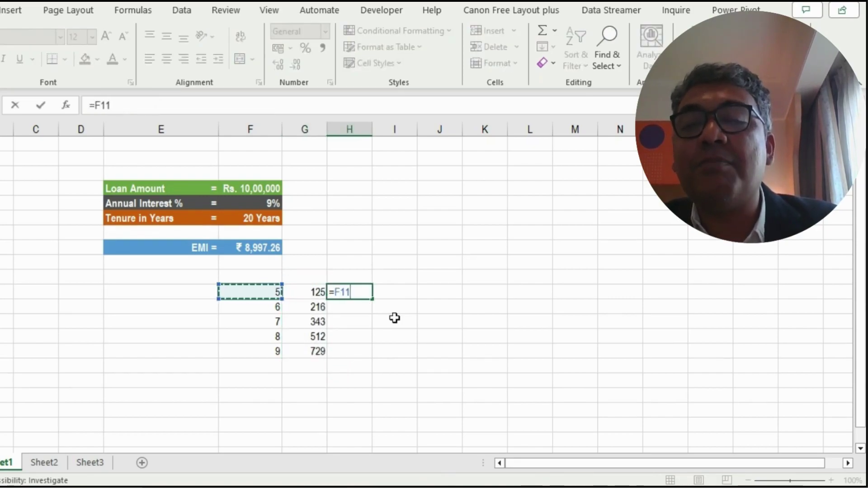
type("^")
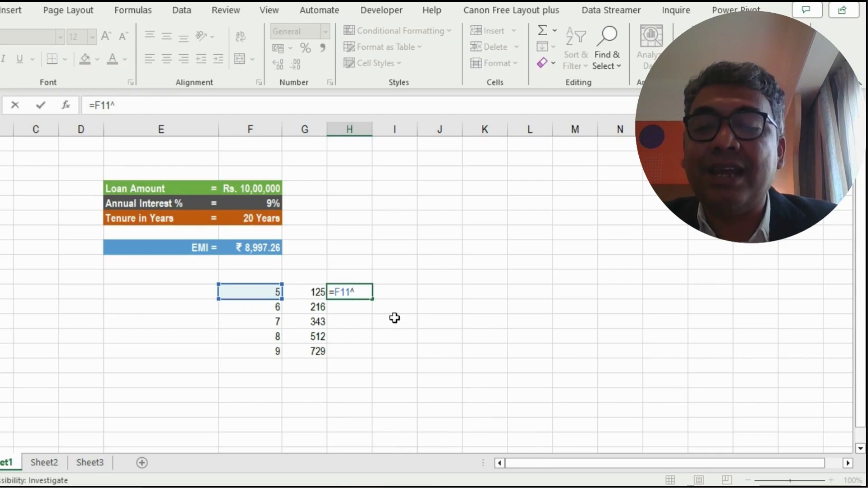
type("3")
key("Return")
Copy the caret formula from H11 down through H15
key("Up")
key("ctrl+c")
key("shift+Down")
key("shift+Down")
key("shift+Down")
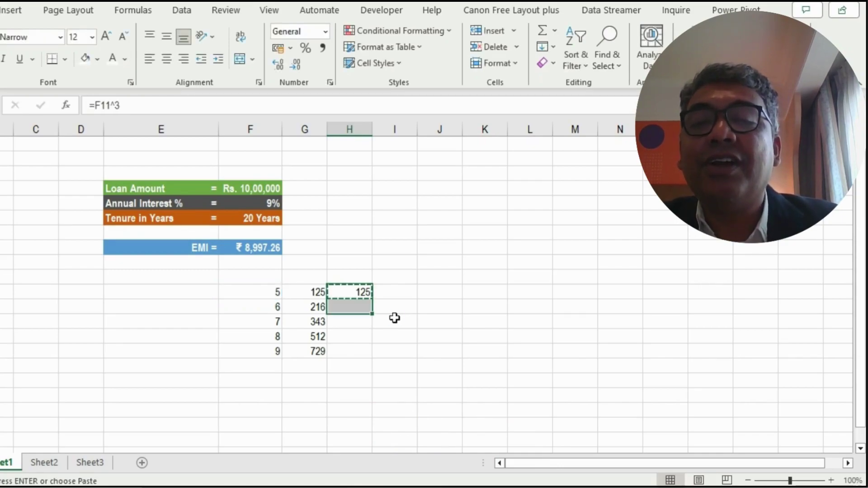
key("shift+Down")
key("Return")
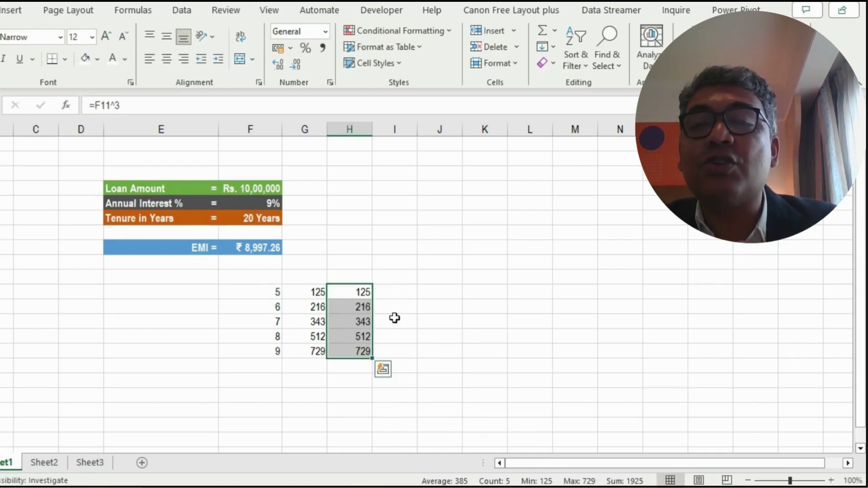